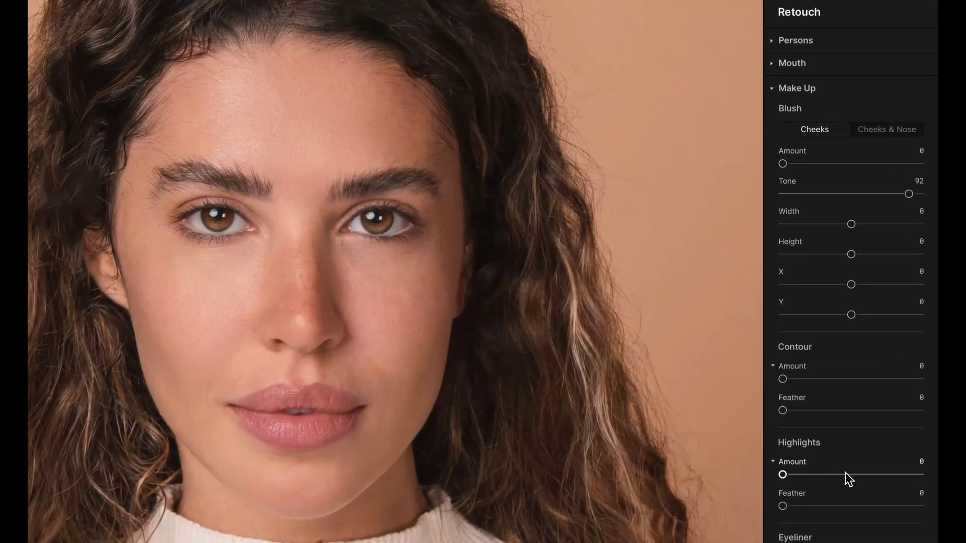
- Apply makeup to the face with the Highlights amount at 60, the Contour amount at 30 and some cheek blush
drag(855, 477, 868, 480)
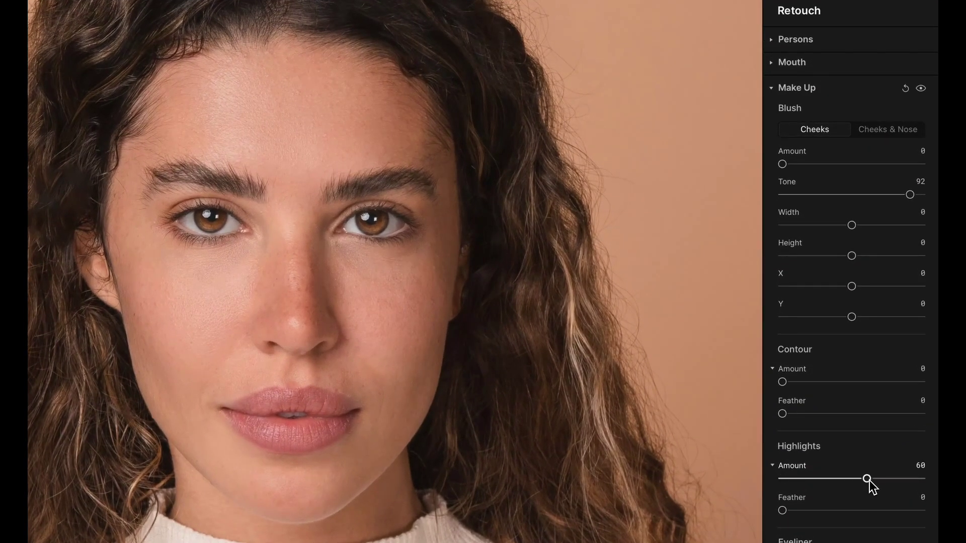
click(818, 382)
drag(818, 383, 823, 384)
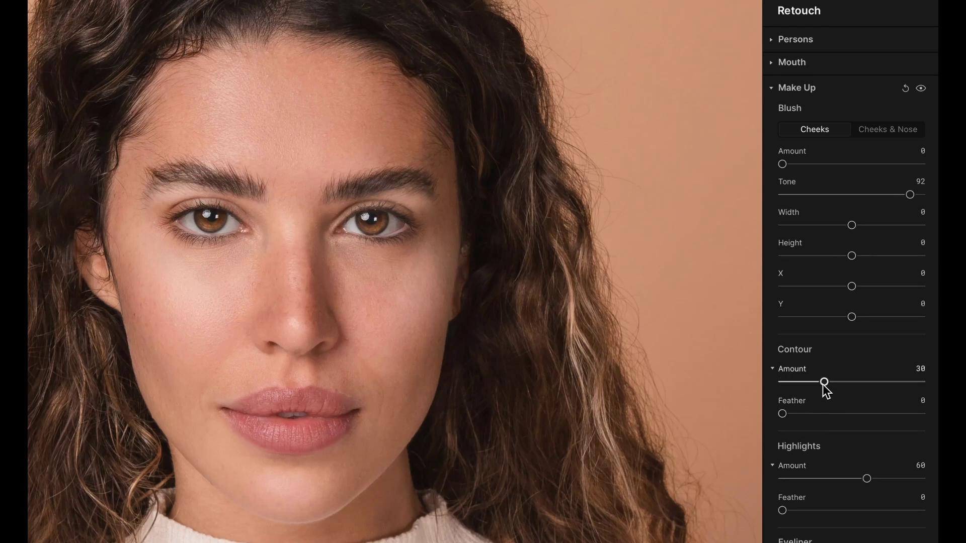
drag(847, 164, 852, 165)
- Look through the Aperty product page on the Skylum website in the browser
scroll(853, 173, down, 4)
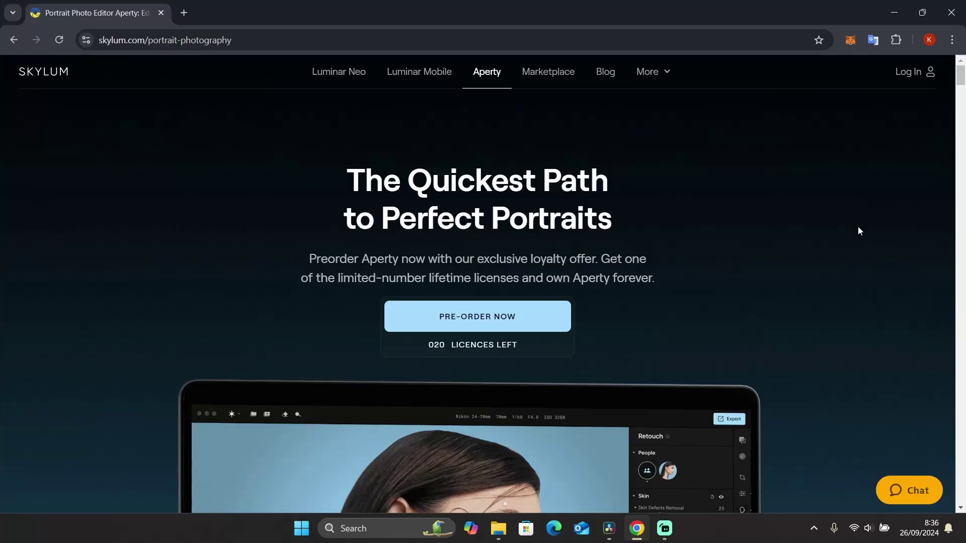
scroll(858, 226, down, 2)
scroll(859, 227, down, 8)
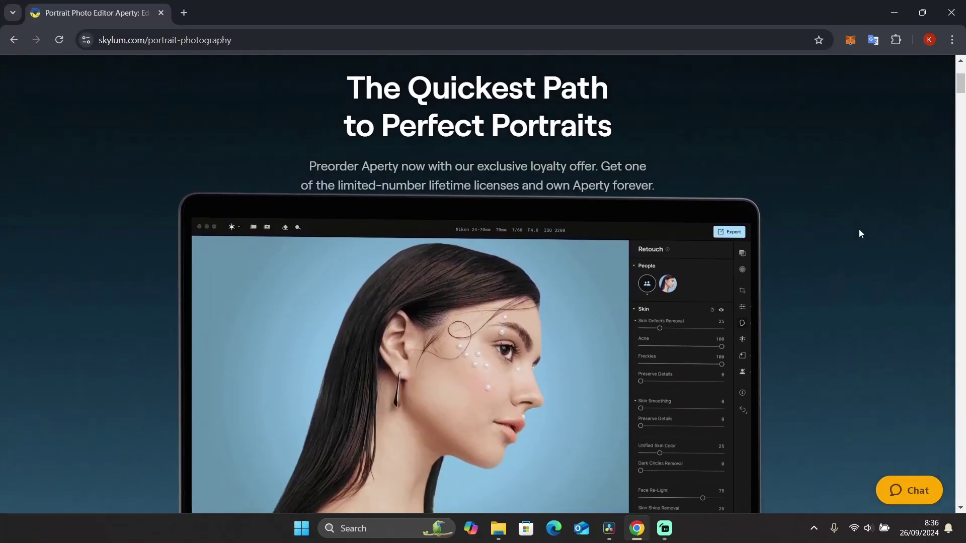
scroll(859, 228, down, 5)
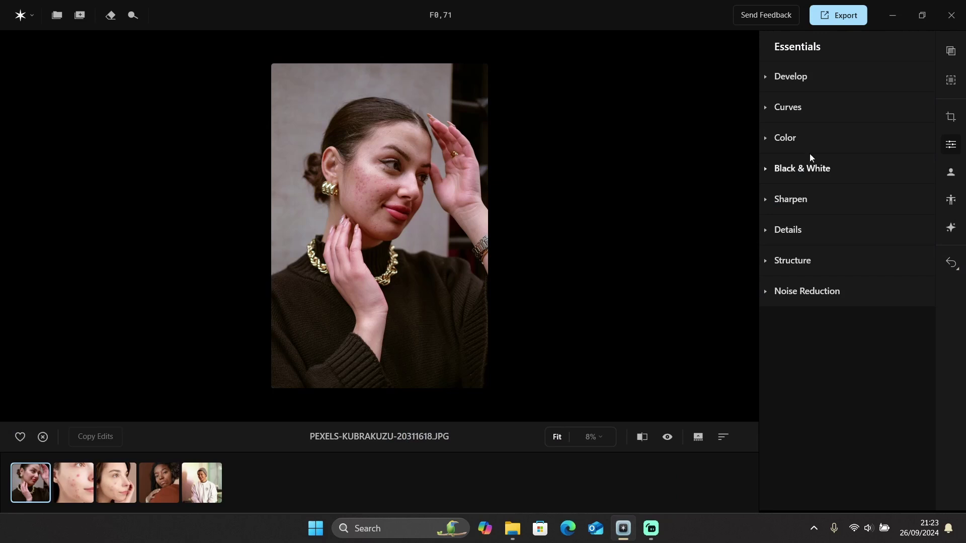
- In Aperty's Retouch tools, set Blemish Removal to 100 for the woman with gold earrings and compare with the original
click(950, 117)
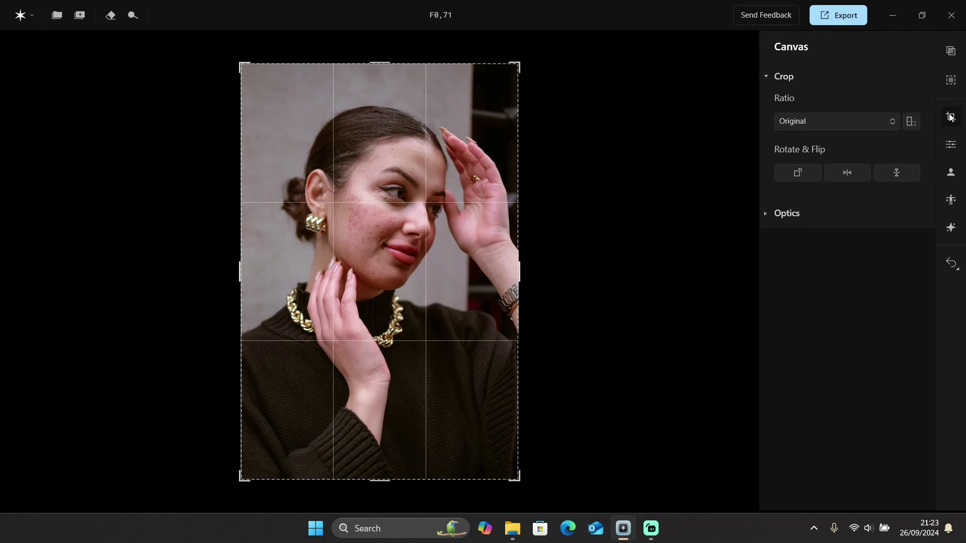
click(951, 144)
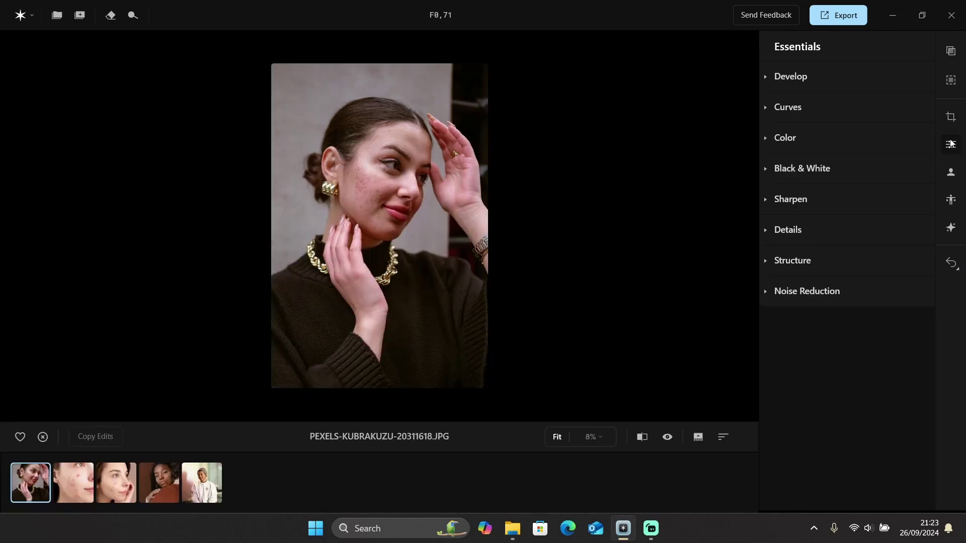
click(951, 173)
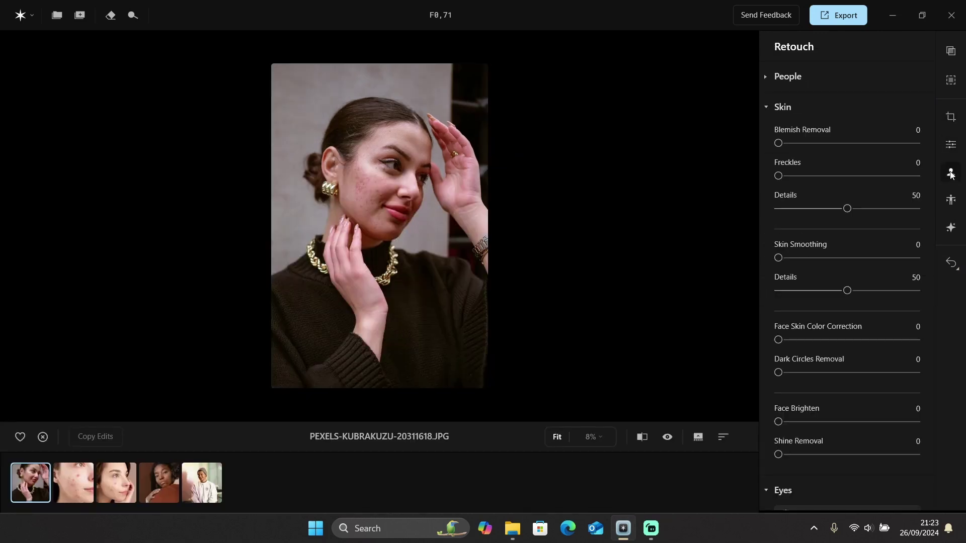
scroll(354, 182, up, 3)
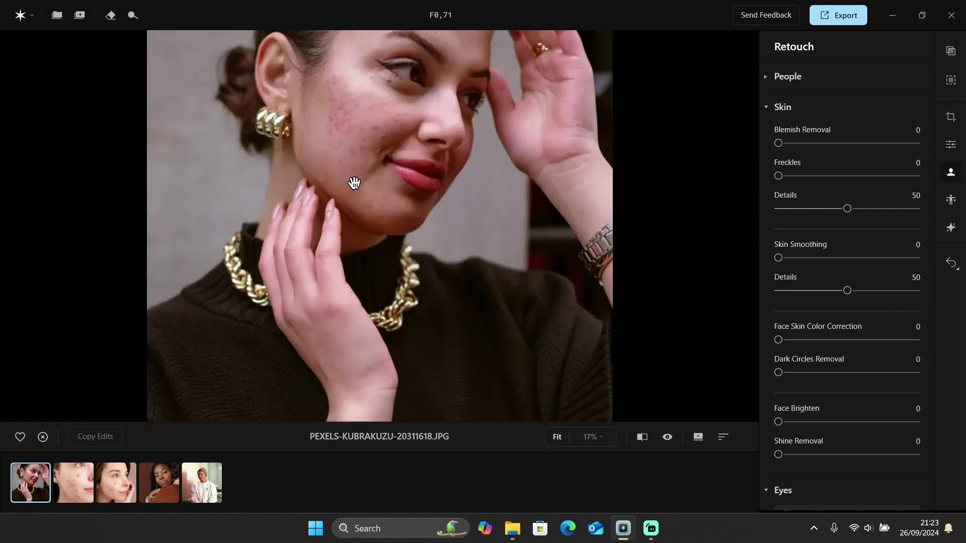
drag(384, 130, 401, 259)
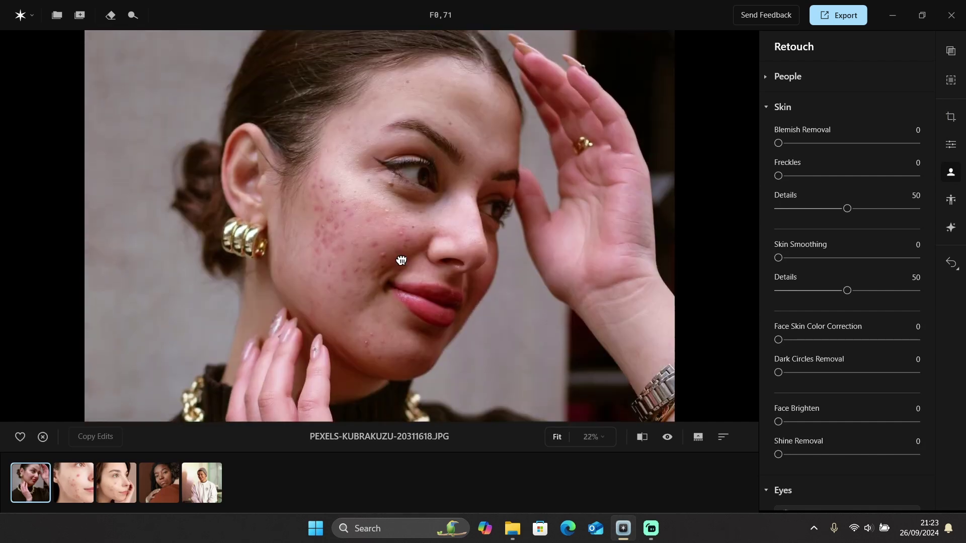
drag(778, 143, 925, 143)
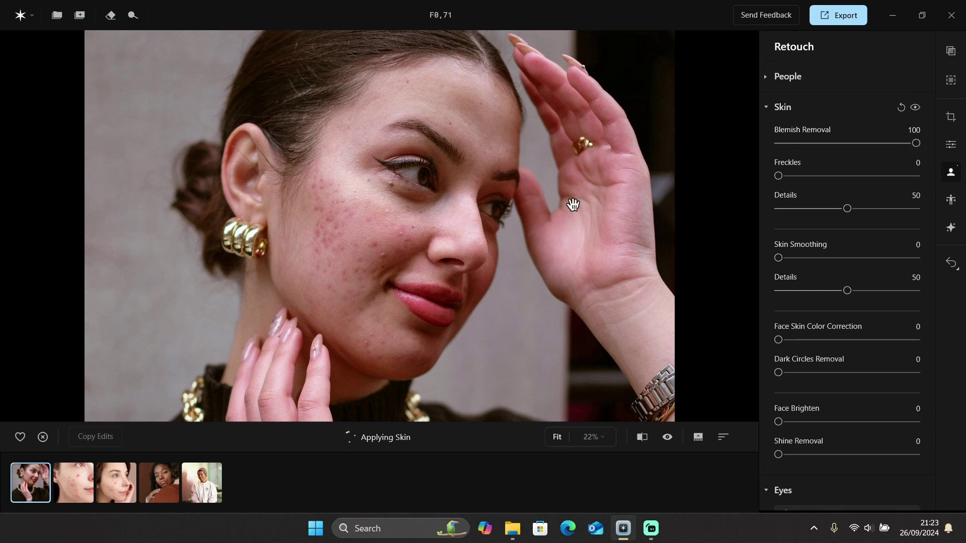
scroll(573, 203, down, 1)
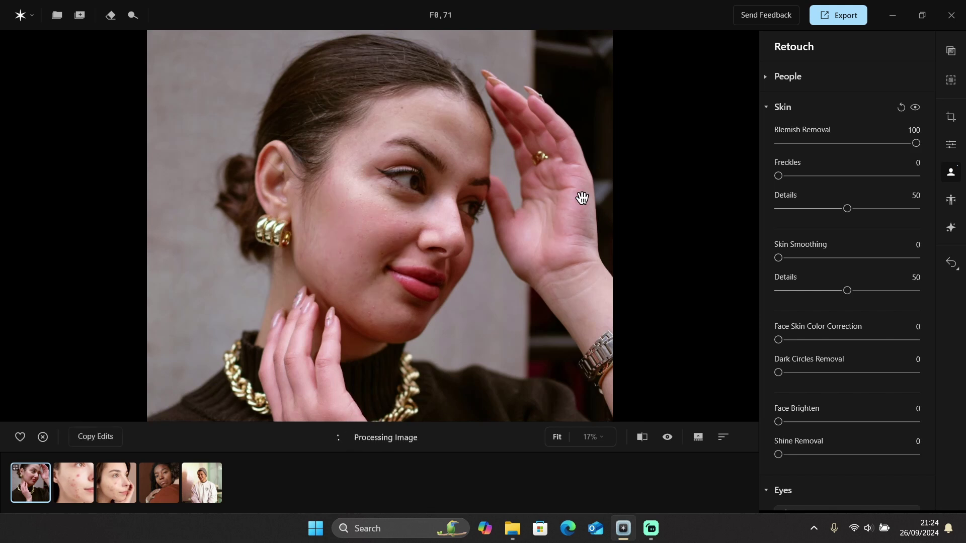
click(666, 437)
- Set Skin Smoothing to 50 and Dark Circles Removal to 50
drag(779, 257, 850, 264)
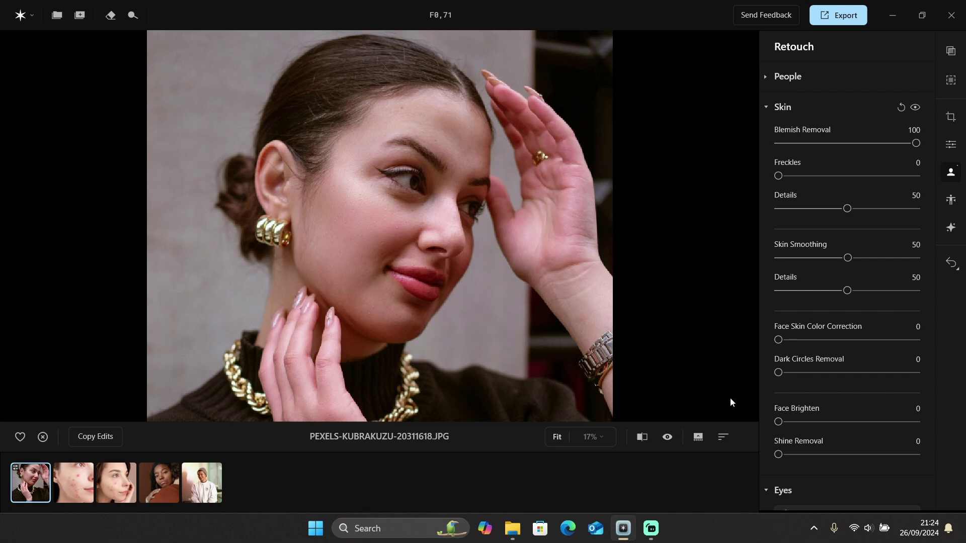
scroll(798, 297, down, 2)
scroll(796, 295, down, 2)
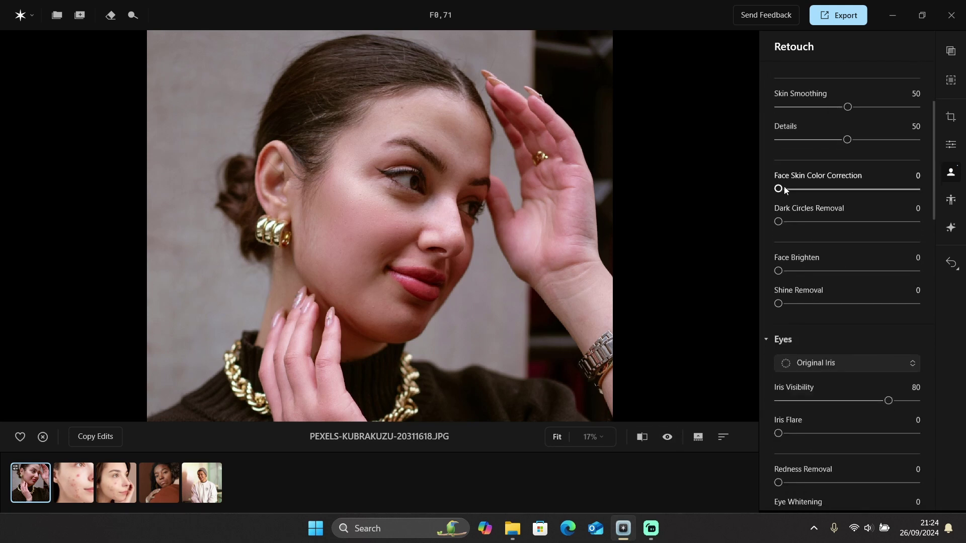
drag(780, 223, 850, 226)
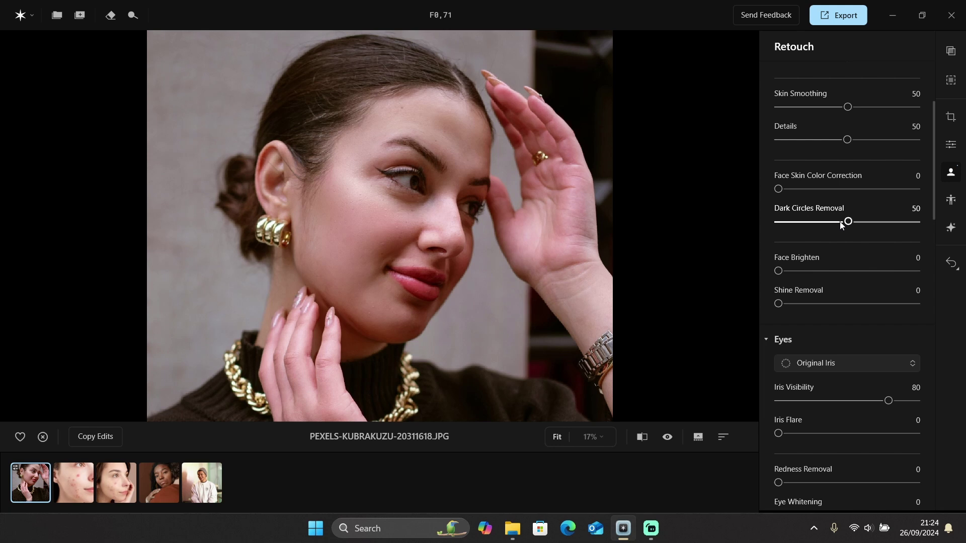
- Set Face Brighten to 28 and Shine Removal to 40
scroll(821, 237, down, 3)
drag(778, 196, 818, 202)
drag(778, 227, 834, 230)
- Collapse the Mouth, Make Up and Body Skin retouch sections and keep only the Eyes settings expanded below Skin
click(763, 263)
scroll(795, 252, down, 2)
click(770, 220)
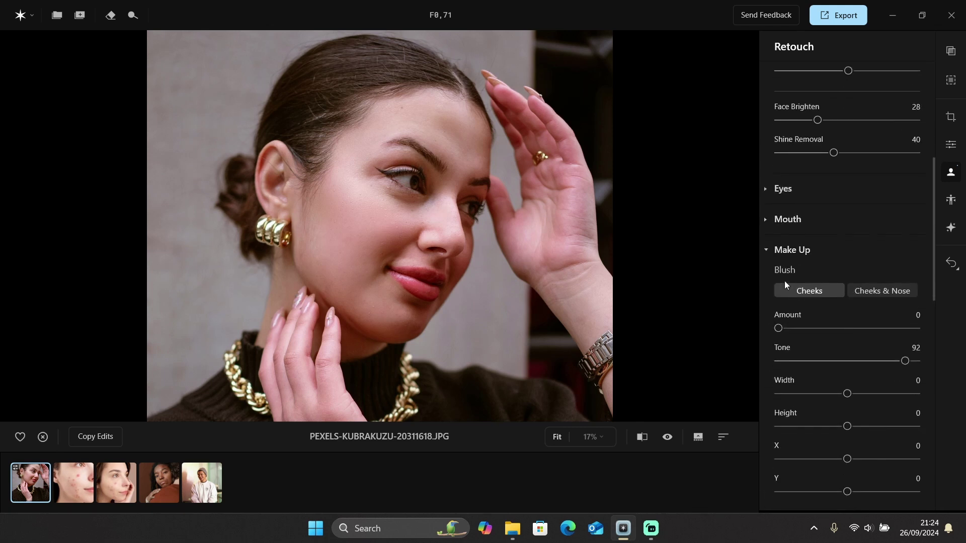
click(783, 256)
click(792, 387)
click(790, 398)
scroll(799, 342, down, 2)
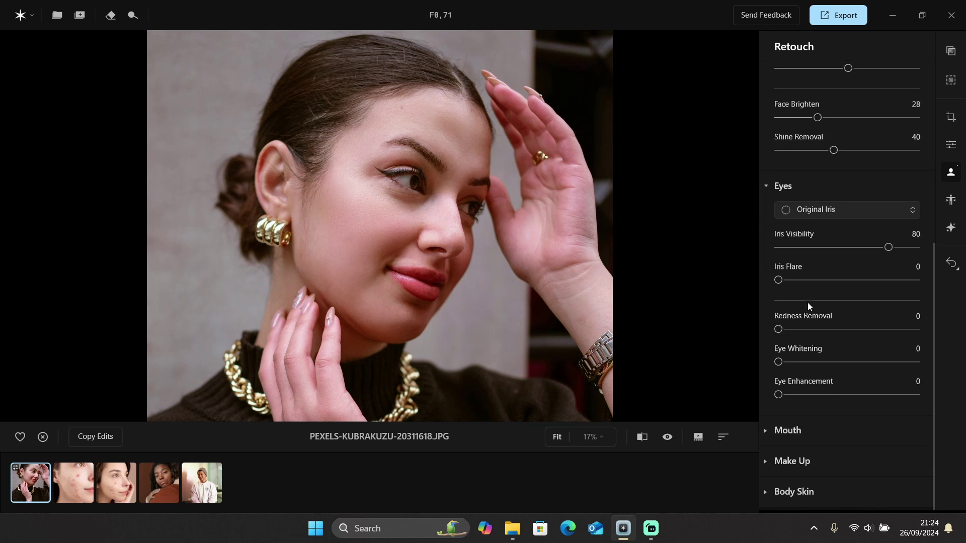
- Try out Iris Flare and Redness Removal up to 100 on the eyes, resetting each one
drag(778, 285, 916, 281)
double_click(915, 280)
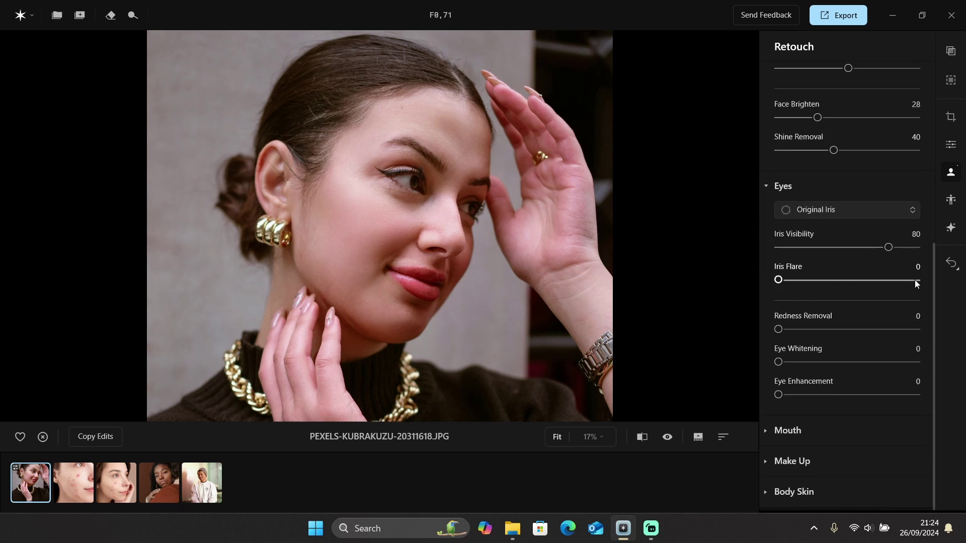
drag(778, 329, 835, 330)
double_click(834, 330)
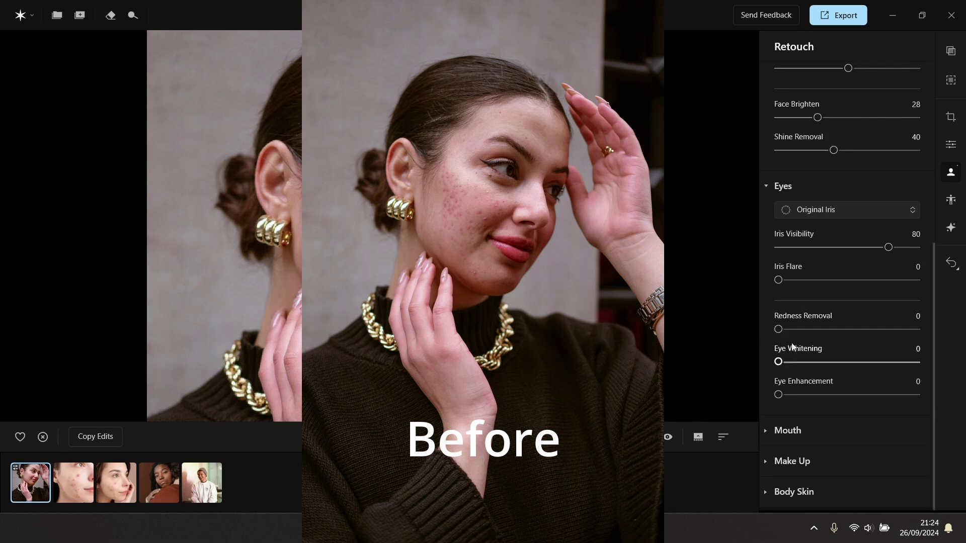
drag(780, 329, 948, 330)
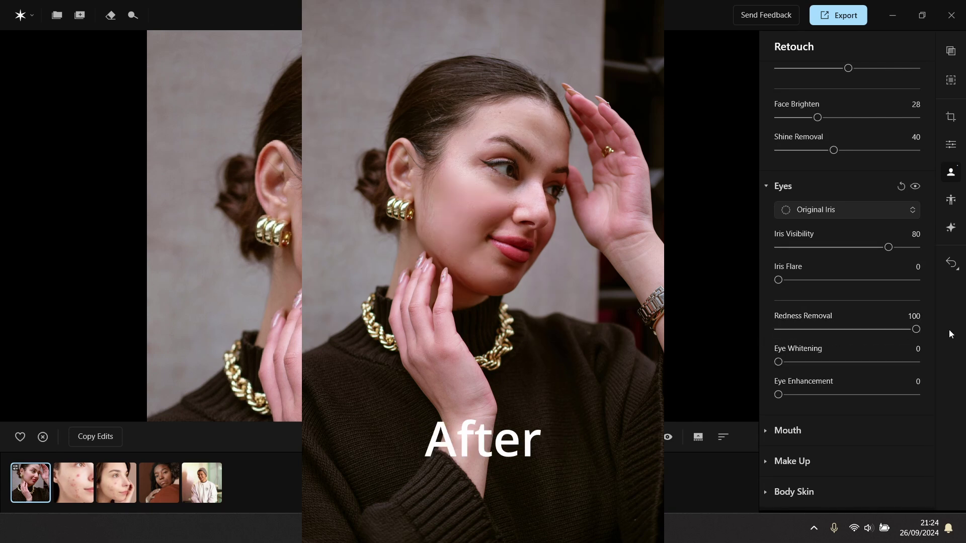
double_click(915, 329)
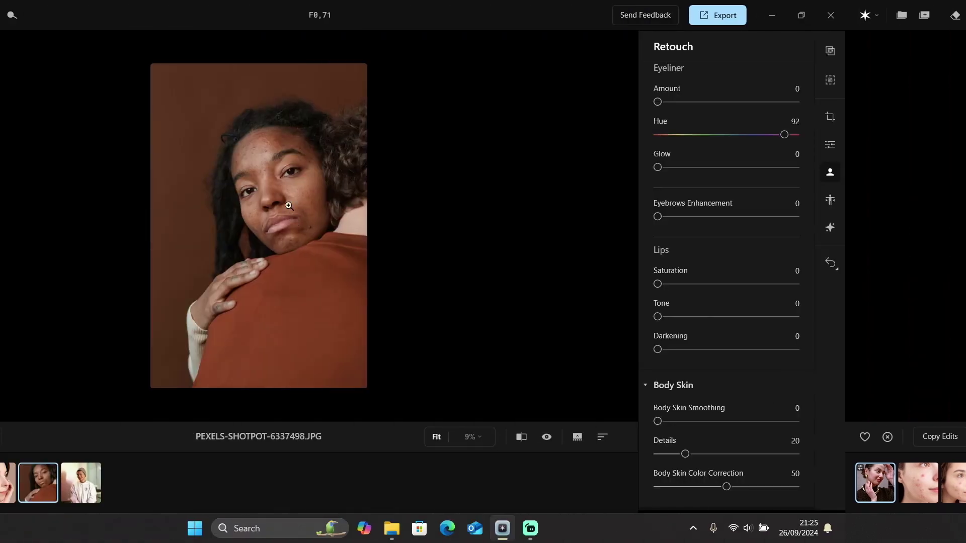
- For the portrait of the woman in the rust-colored top, collapse the Body Skin and Make Up retouch sections
scroll(397, 199, down, 4)
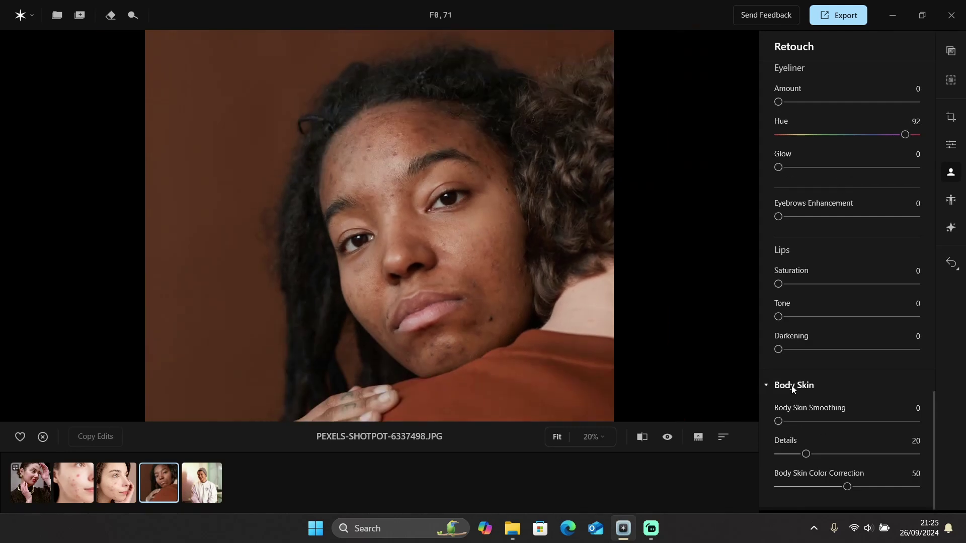
click(796, 384)
scroll(791, 138, up, 5)
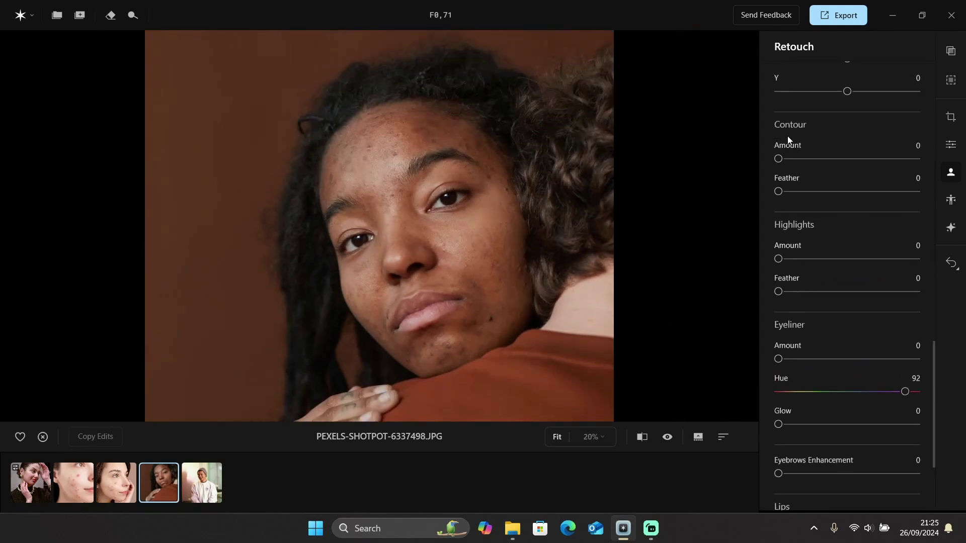
scroll(788, 141, up, 10)
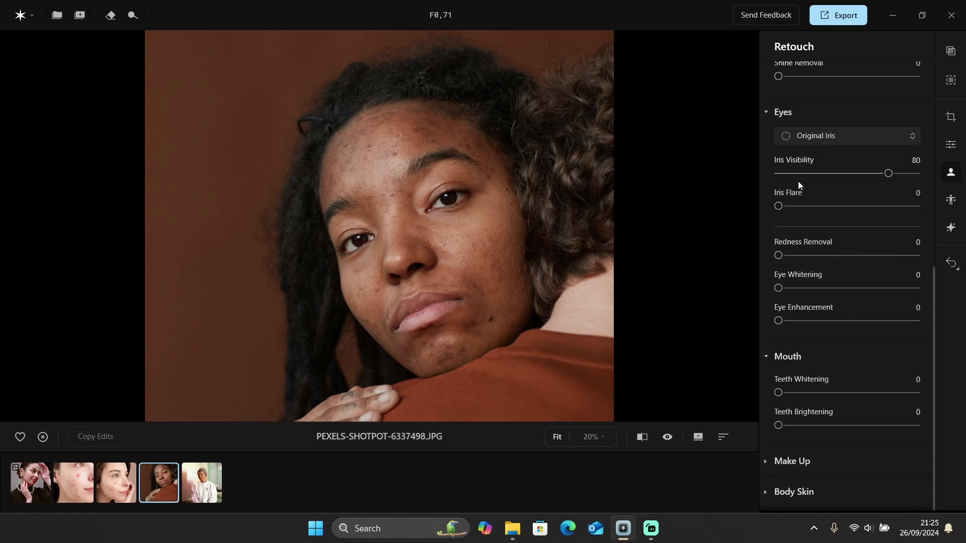
scroll(804, 360, up, 6)
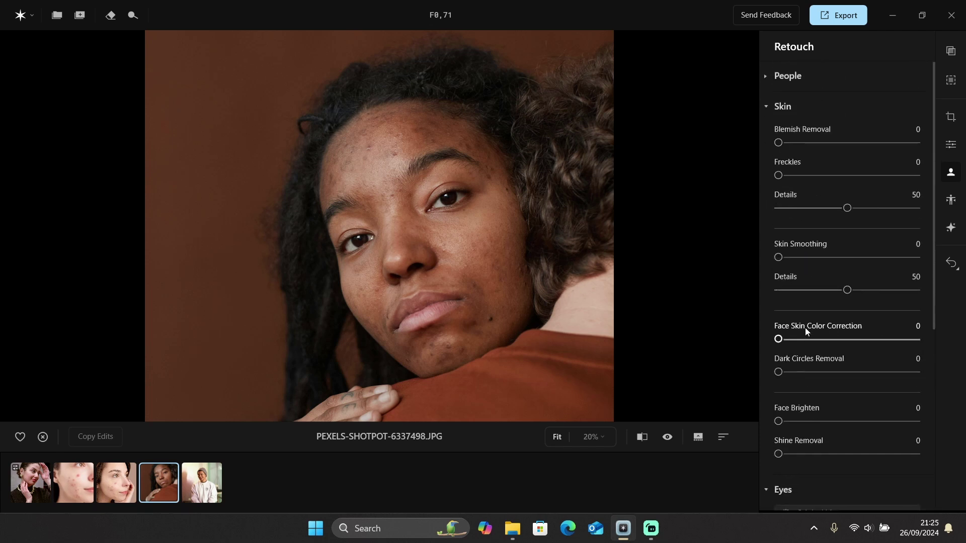
- Set Blemish Removal to 100 on this portrait and compare the result with the original photo
drag(778, 142, 917, 143)
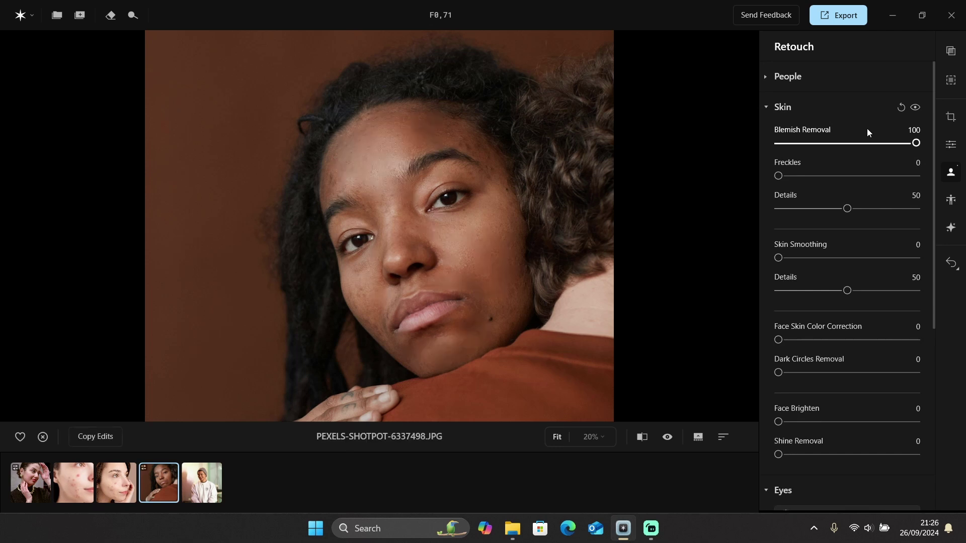
click(668, 437)
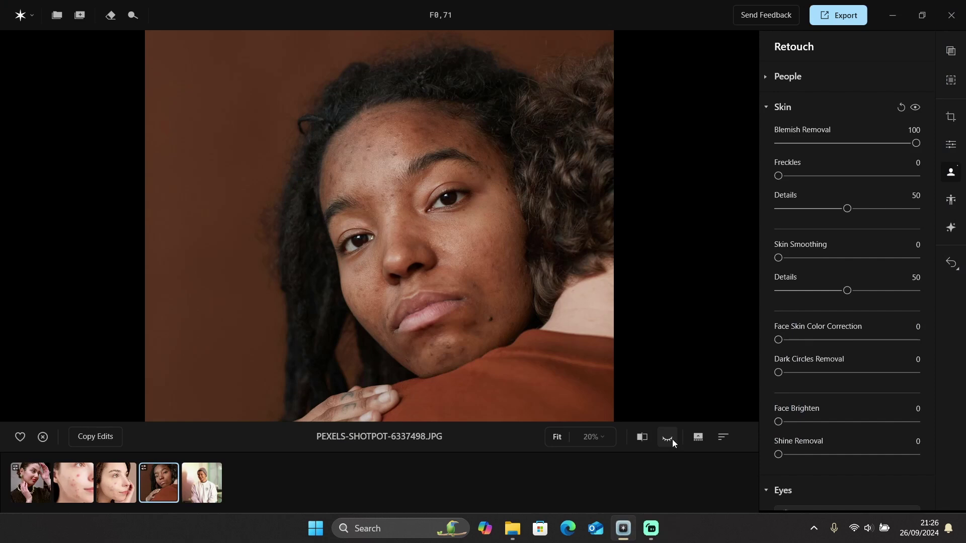
click(672, 441)
- Set Skin Smoothing to 50, Face Skin Color Correction to 48 and Dark Circles Removal to 45
drag(778, 258, 849, 263)
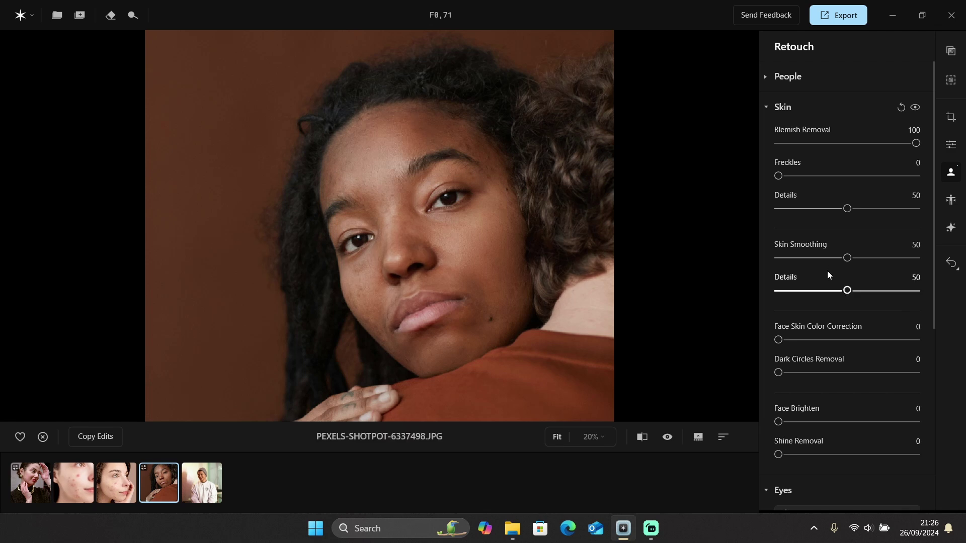
scroll(827, 270, down, 3)
drag(781, 266, 848, 273)
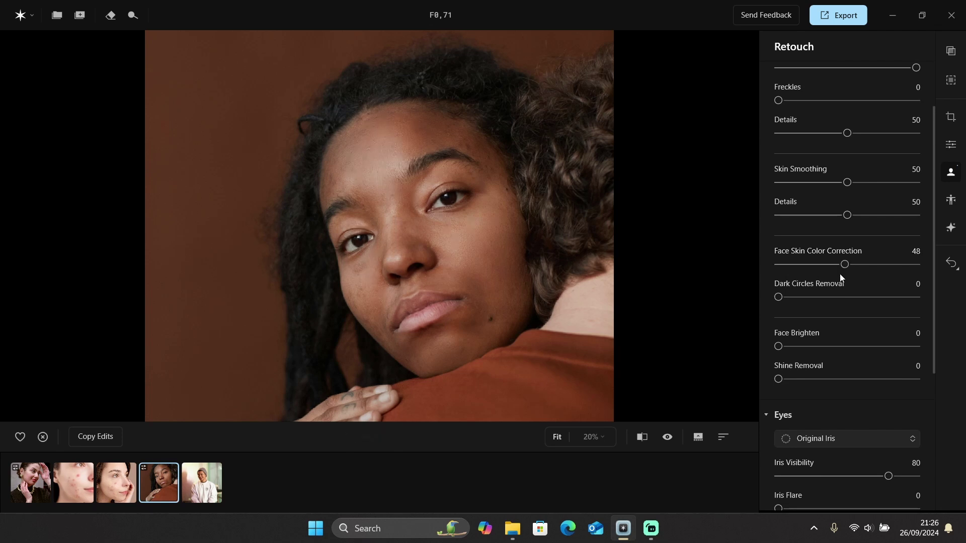
drag(779, 297, 843, 298)
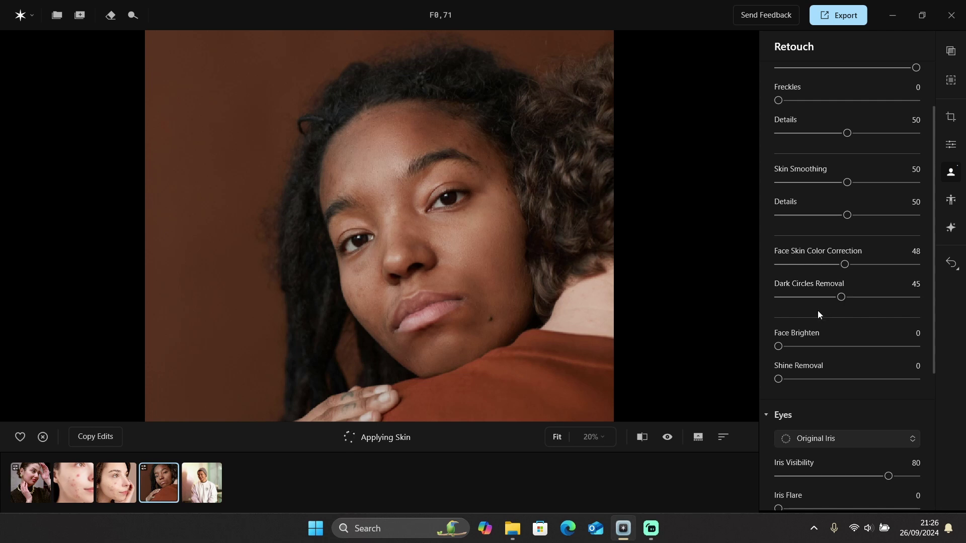
- Set Face Brighten to 14 and Shine Removal to 31
scroll(817, 310, down, 2)
drag(778, 271, 850, 272)
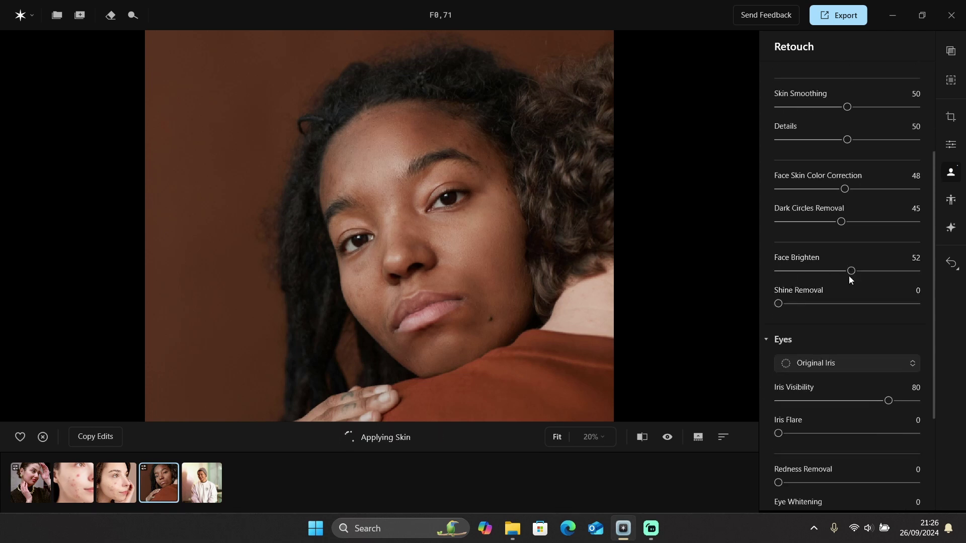
drag(850, 271, 812, 272)
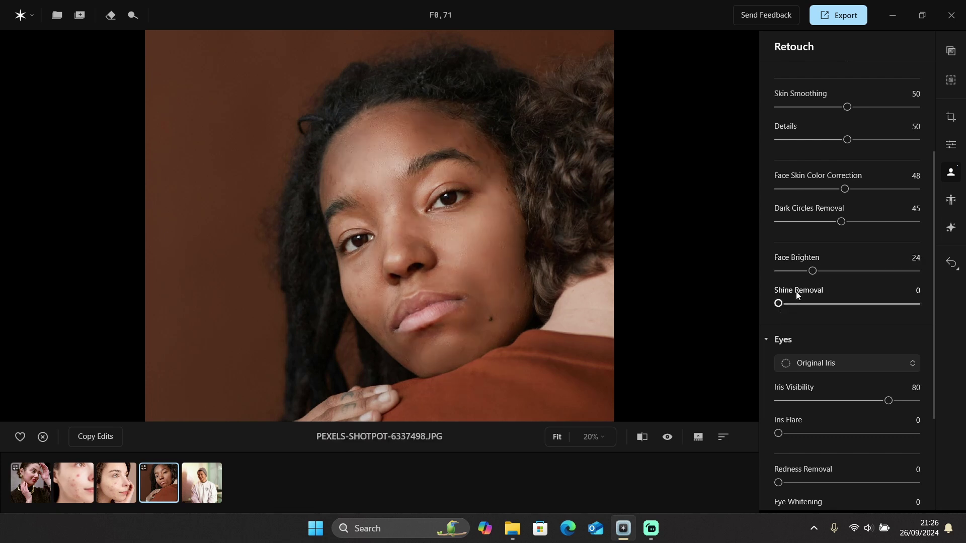
drag(812, 271, 798, 271)
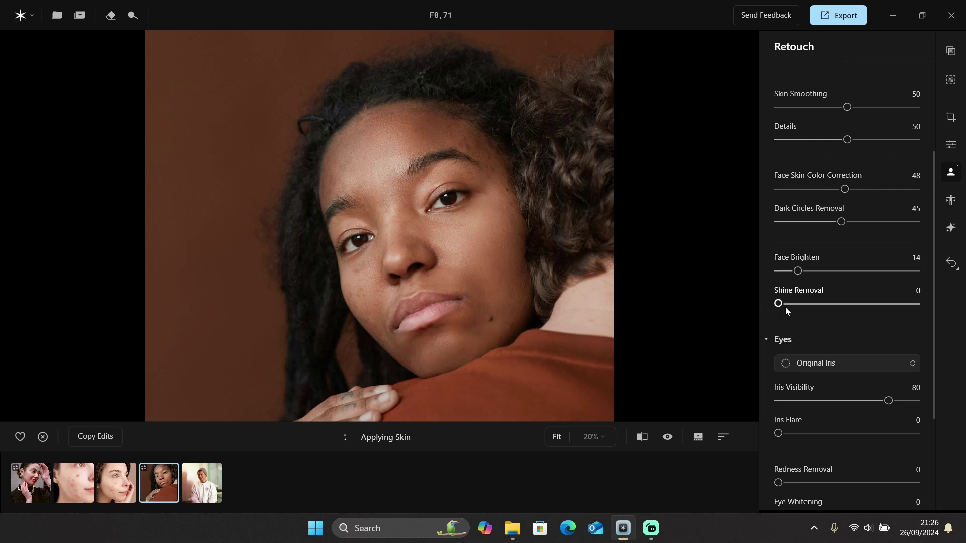
drag(779, 304, 820, 311)
- Change the iris type of the eyes from the original to Blue
scroll(817, 312, down, 2)
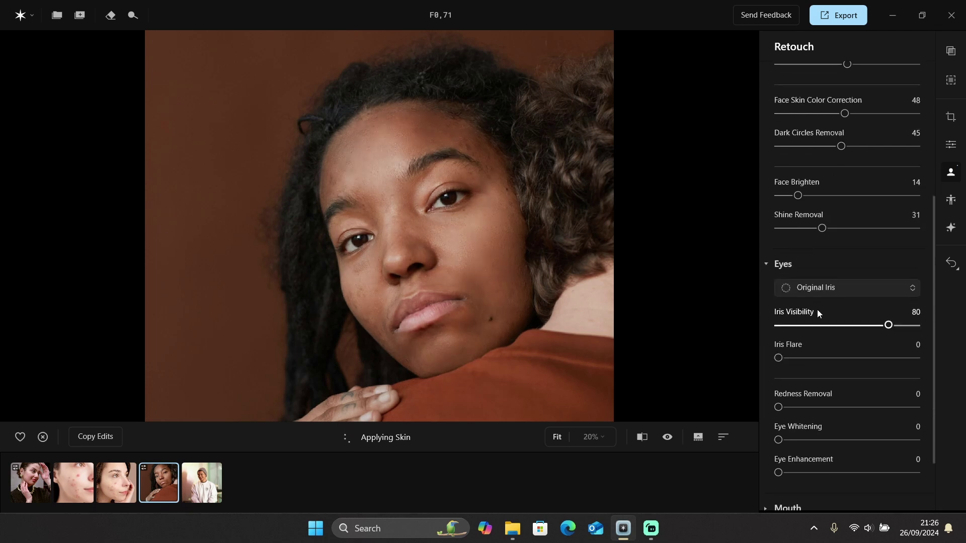
click(838, 288)
click(831, 338)
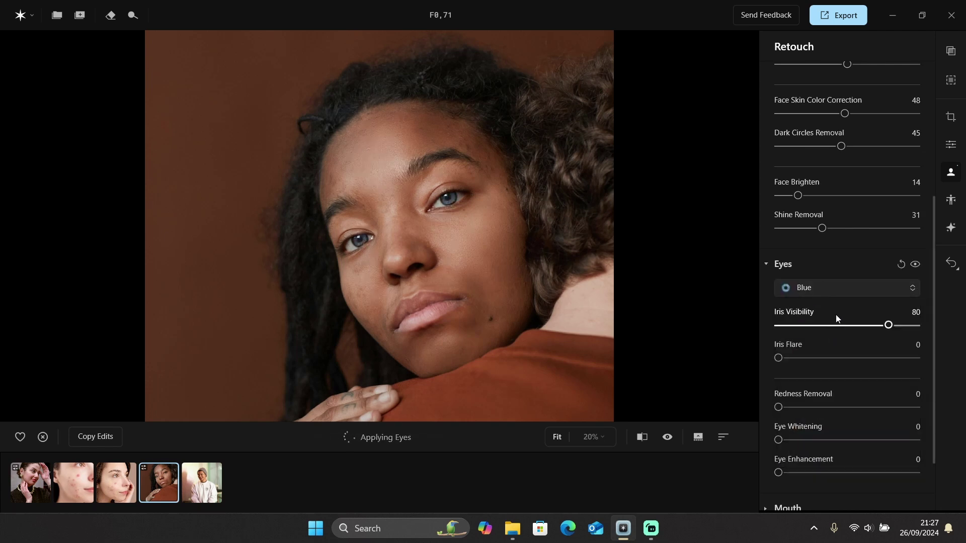
- Try alternative iris types on the woman's eyes, including Brown and Grey, to compare their look
click(838, 289)
click(832, 351)
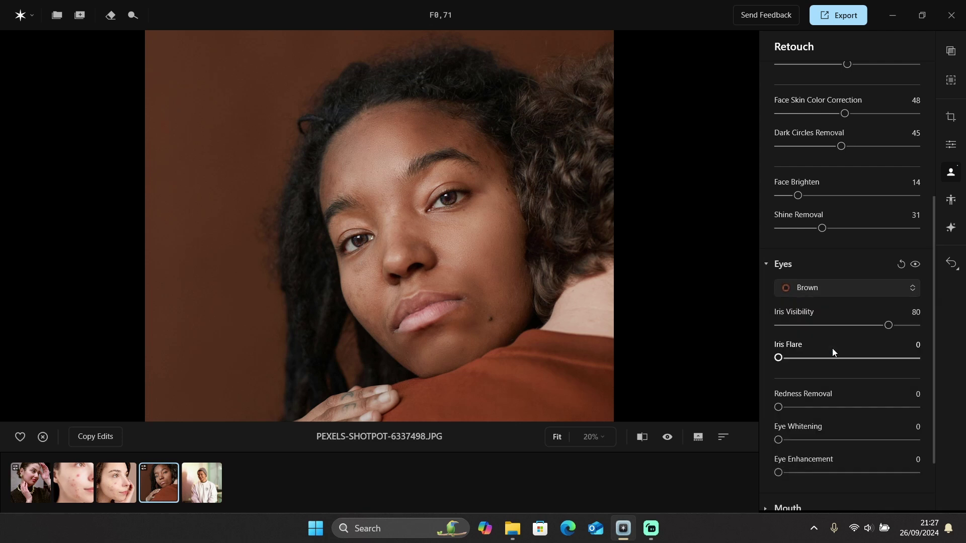
click(835, 289)
click(832, 312)
click(834, 287)
click(825, 372)
click(833, 289)
click(821, 393)
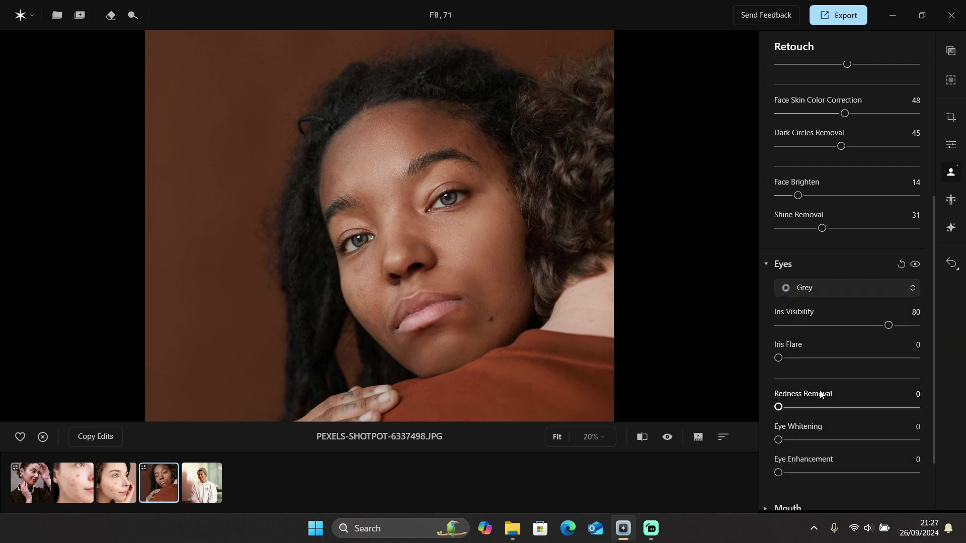
- Try the Hazel, Honey and Mint iris types on the woman's eyes
click(834, 290)
click(832, 412)
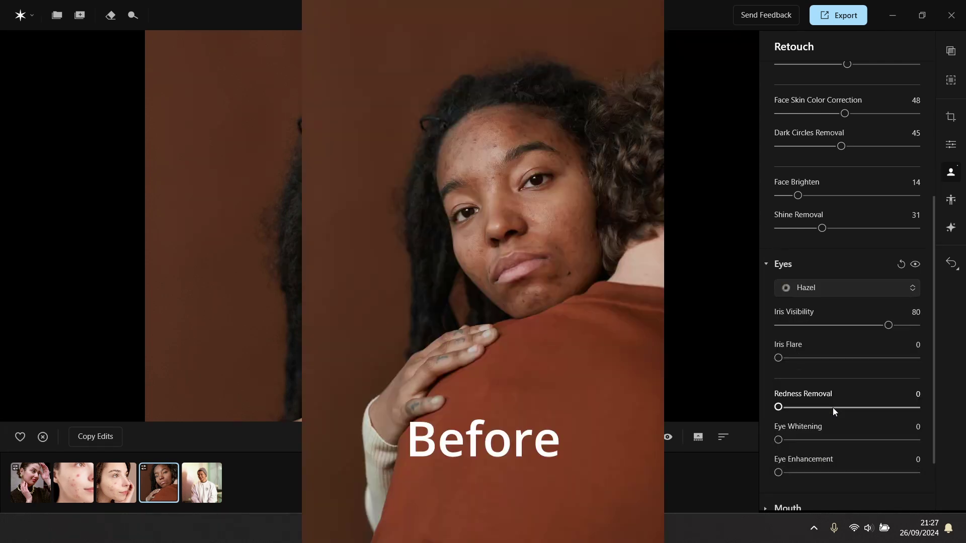
click(839, 285)
click(824, 432)
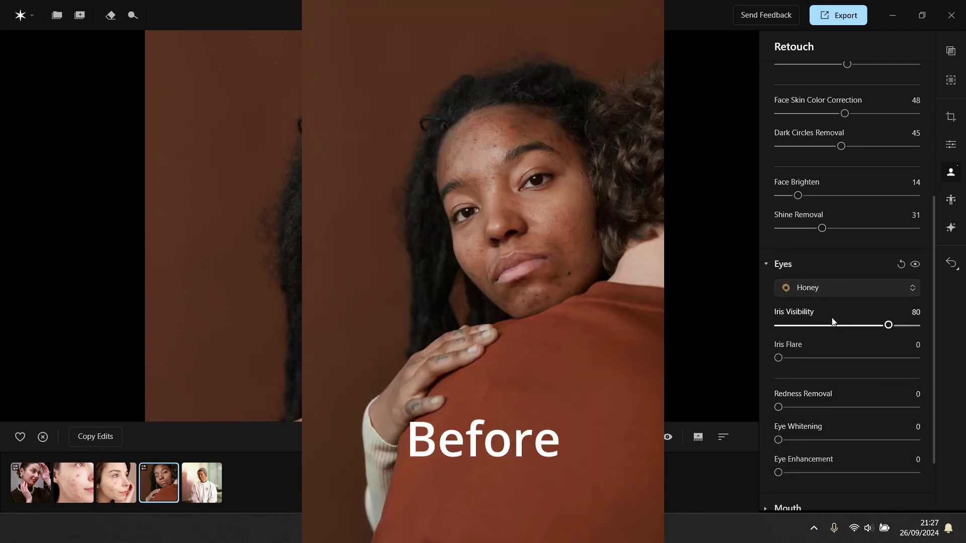
click(832, 288)
click(828, 453)
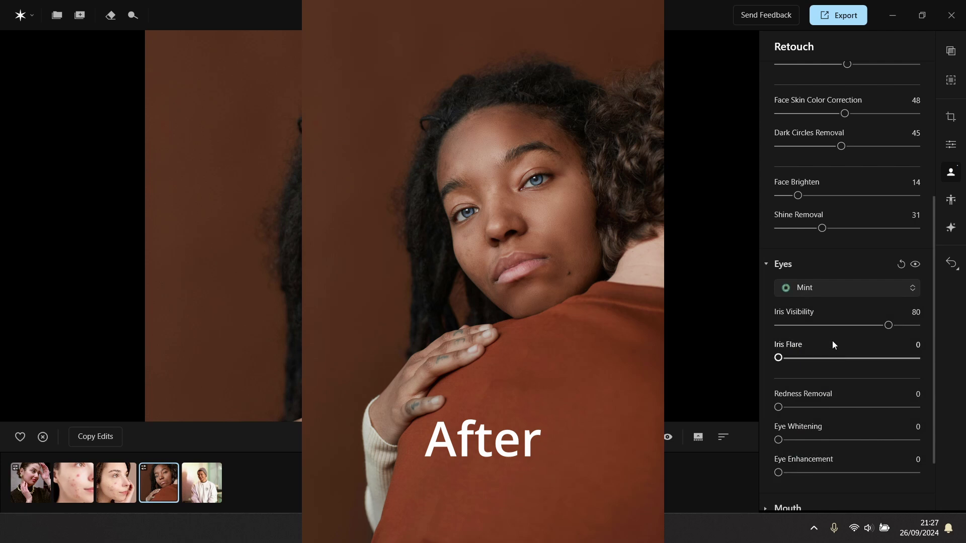
- Apply the Blue iris type to the woman's eyes and strongly raise Iris Flare
click(824, 334)
drag(786, 359, 903, 360)
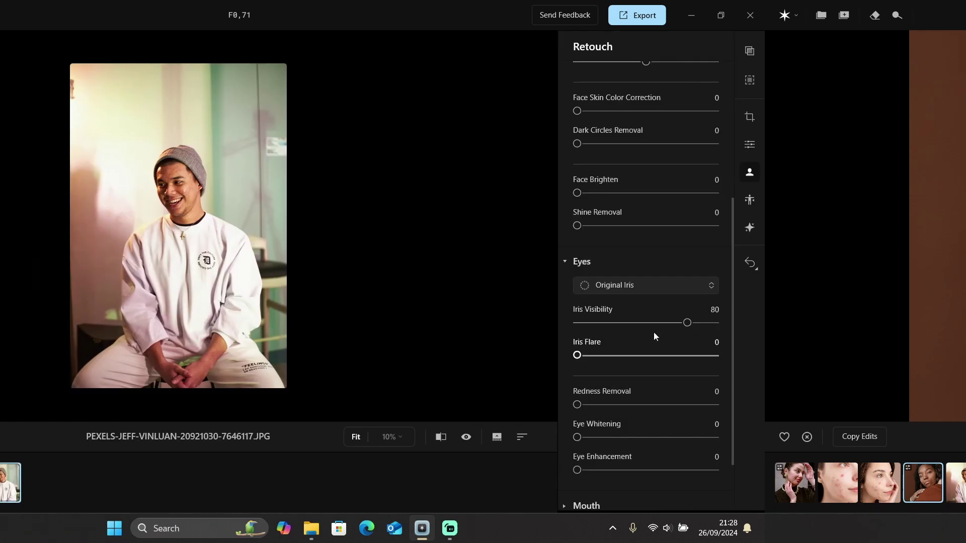
- On the portrait of the smiling man in the beanie, set Blemish Removal to 100 and Skin Smoothing to 50
scroll(381, 179, up, 3)
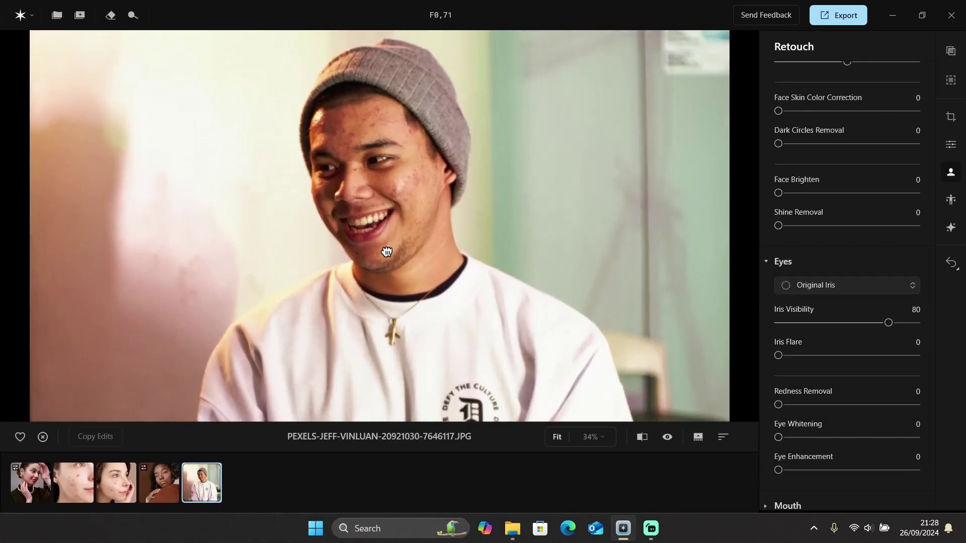
scroll(822, 207, up, 5)
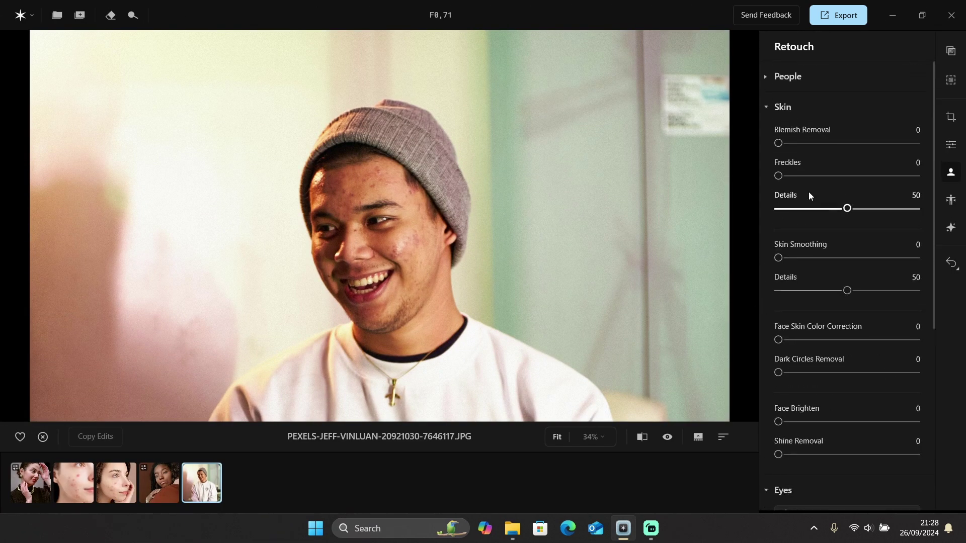
drag(778, 143, 921, 144)
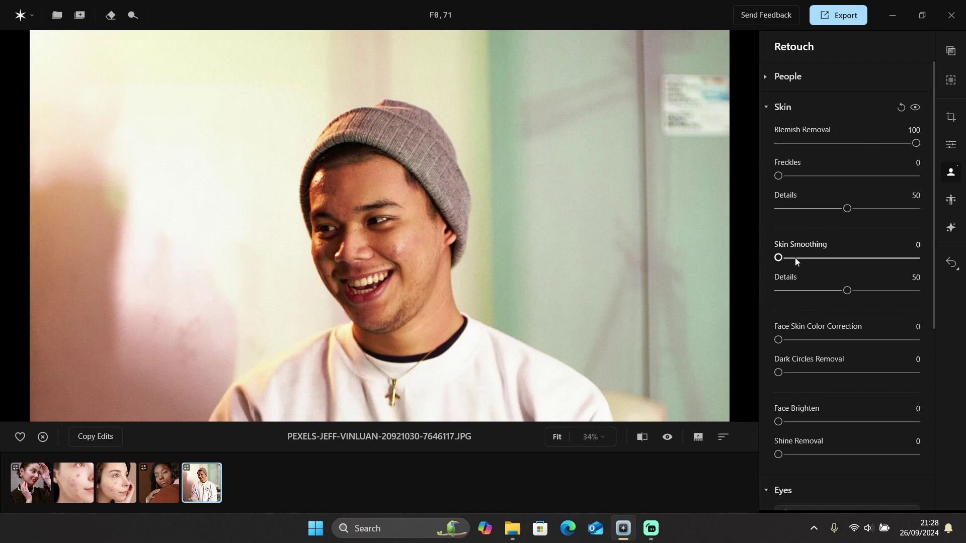
drag(780, 258, 849, 263)
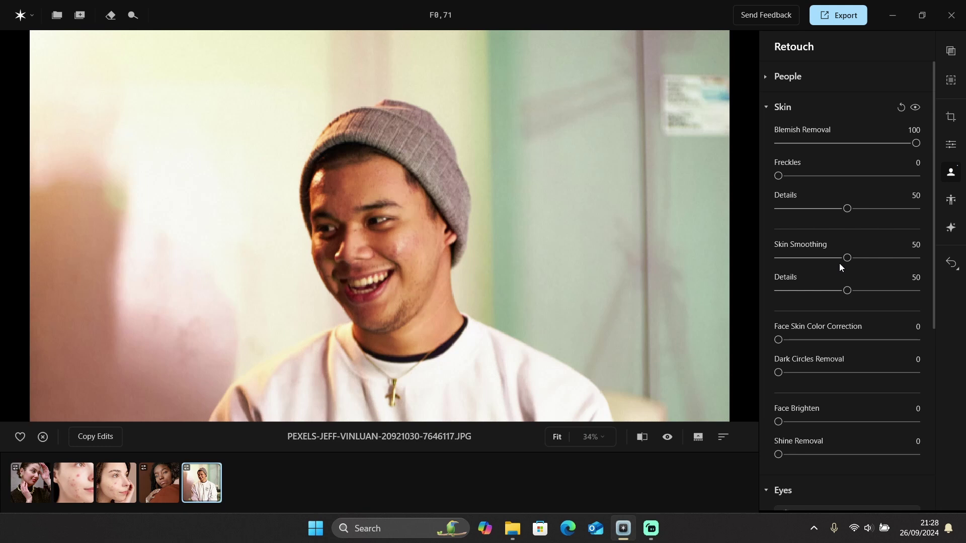
- Set the man's Face Skin Color Correction to 40 and Dark Circles Removal to 71
scroll(839, 263, down, 3)
drag(789, 265, 801, 265)
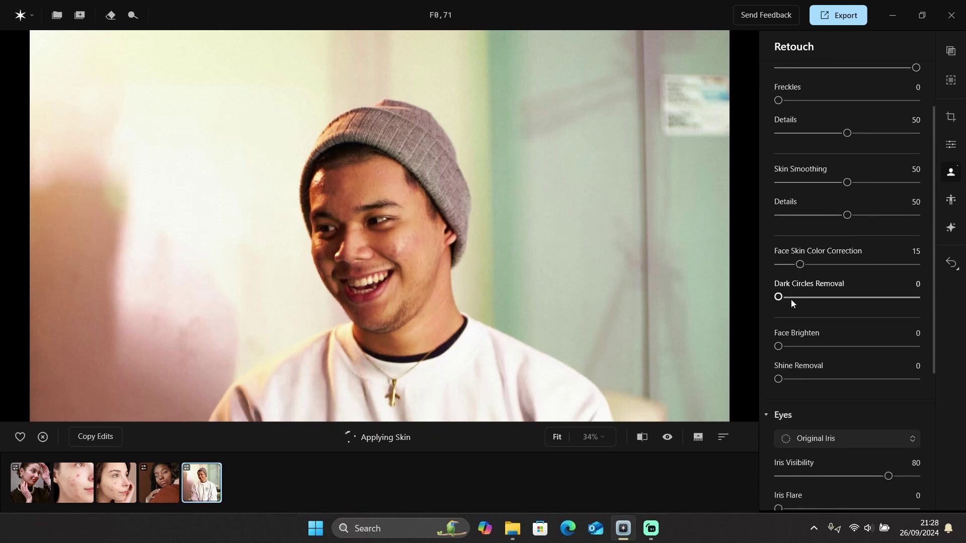
click(834, 265)
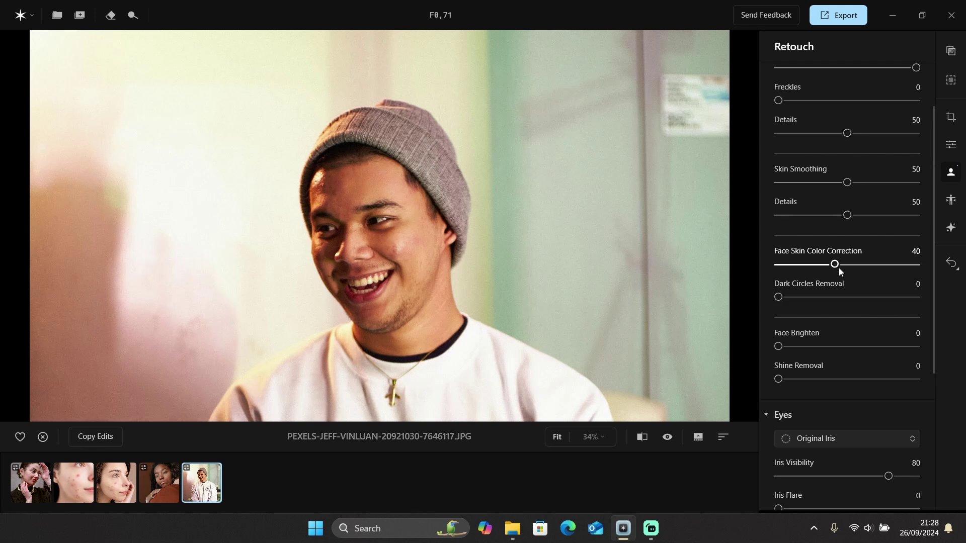
drag(779, 297, 877, 300)
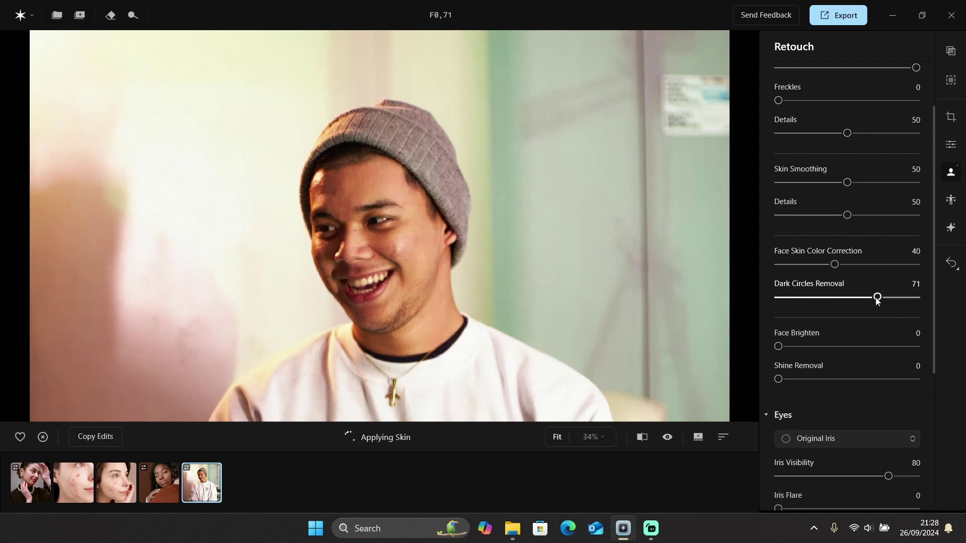
- Set Face Brighten to 10 and Shine Removal to 23, and compare the retouched portrait with the original photo
scroll(832, 307, down, 2)
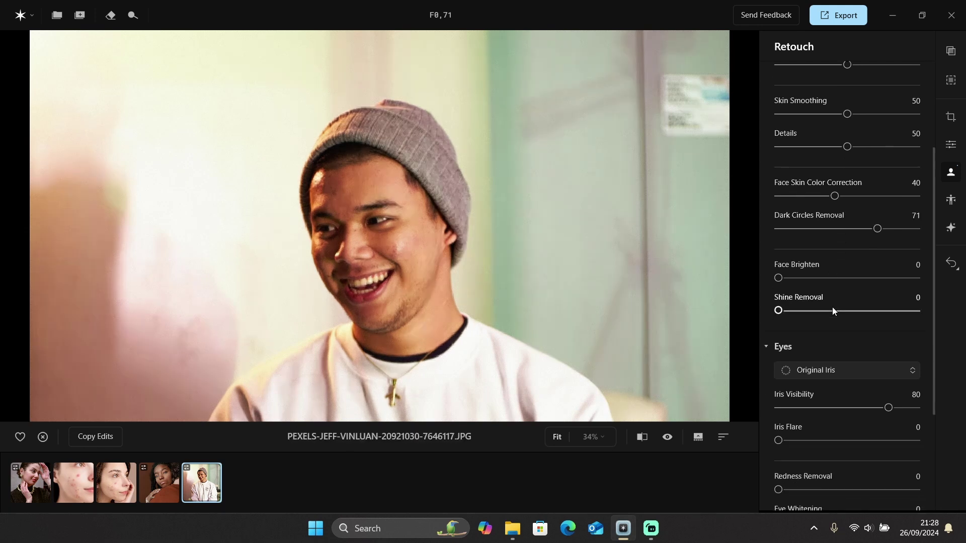
click(792, 271)
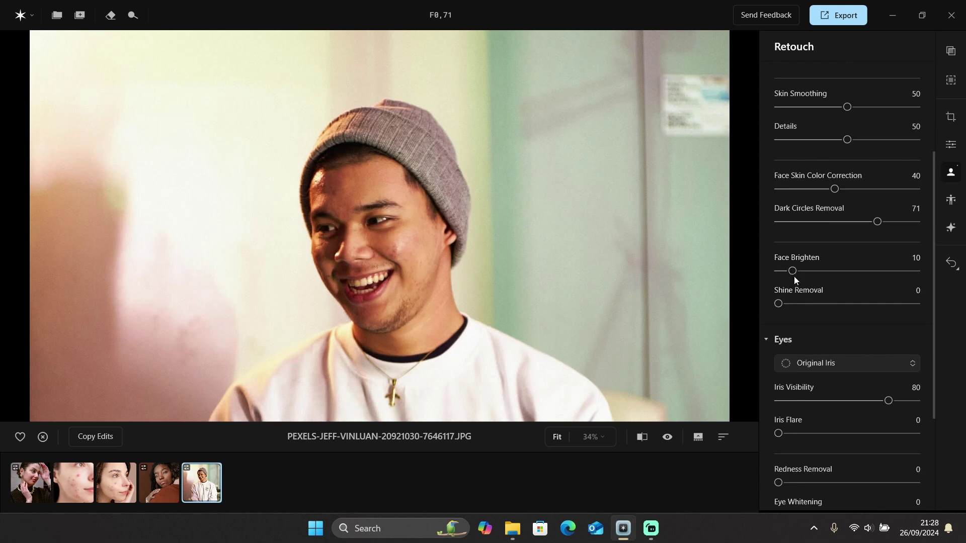
click(810, 304)
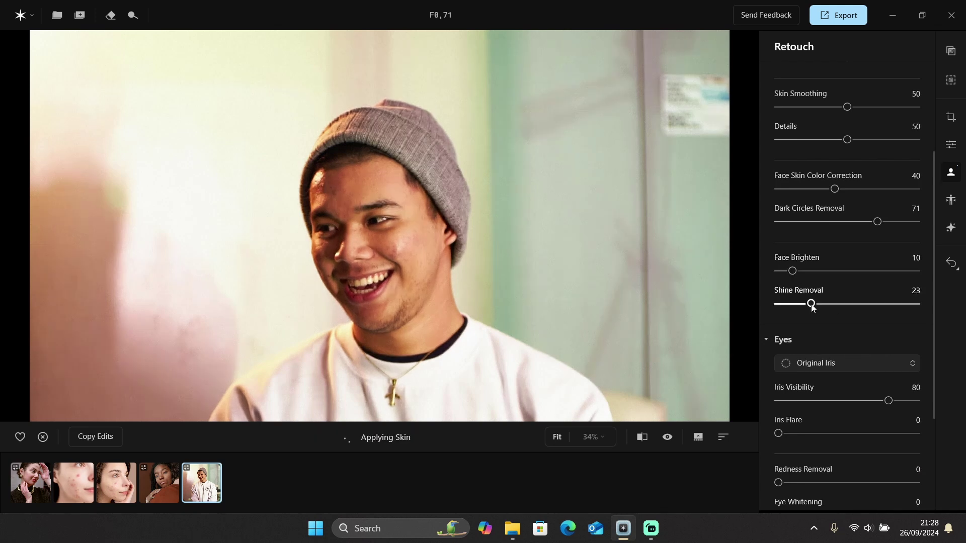
scroll(811, 302, down, 2)
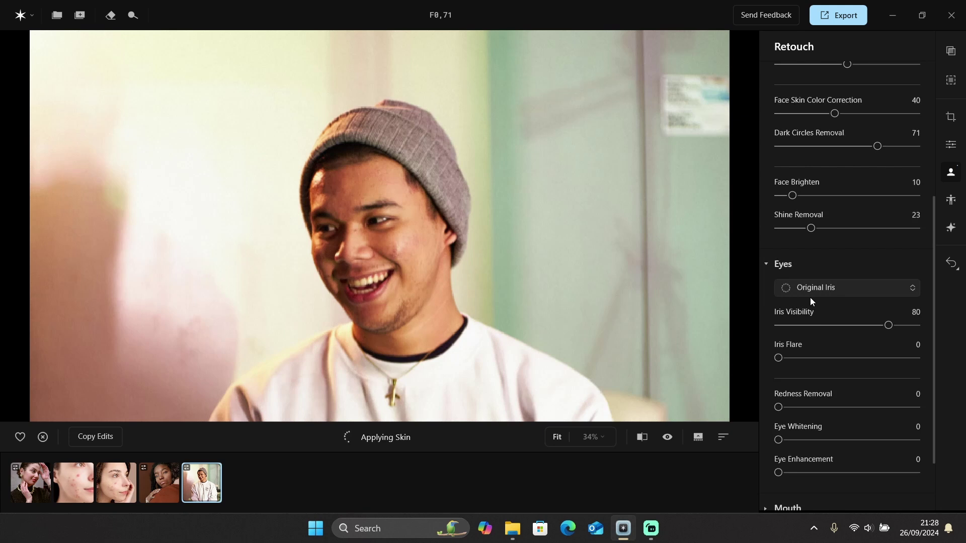
click(671, 437)
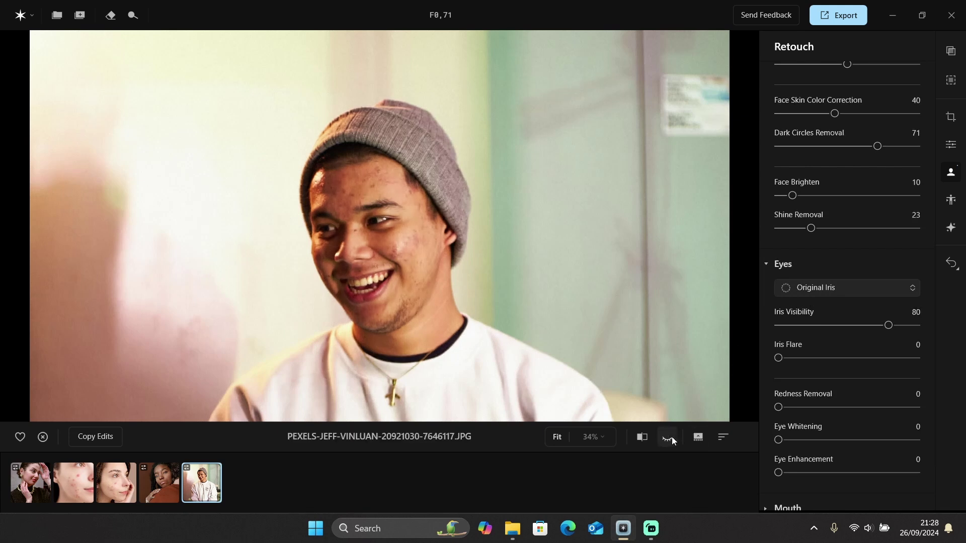
- Set the mouth's Teeth Whitening to 100 and Teeth Brightening to 39
scroll(834, 337, down, 2)
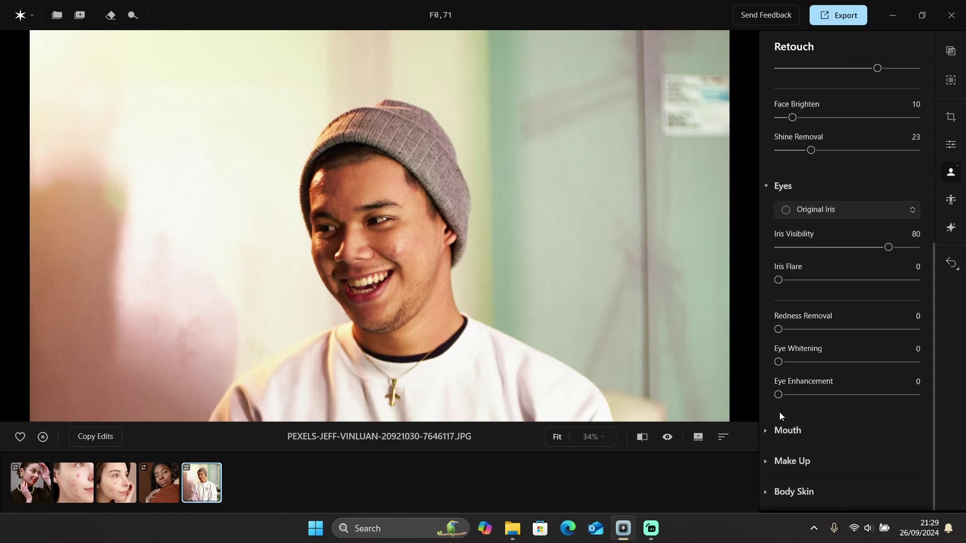
scroll(835, 348, down, 2)
drag(786, 394, 935, 394)
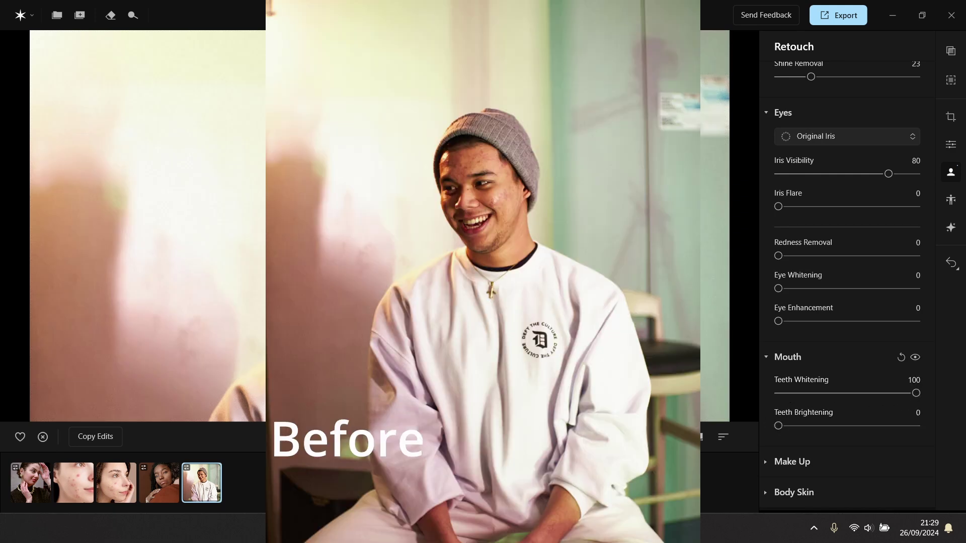
click(832, 426)
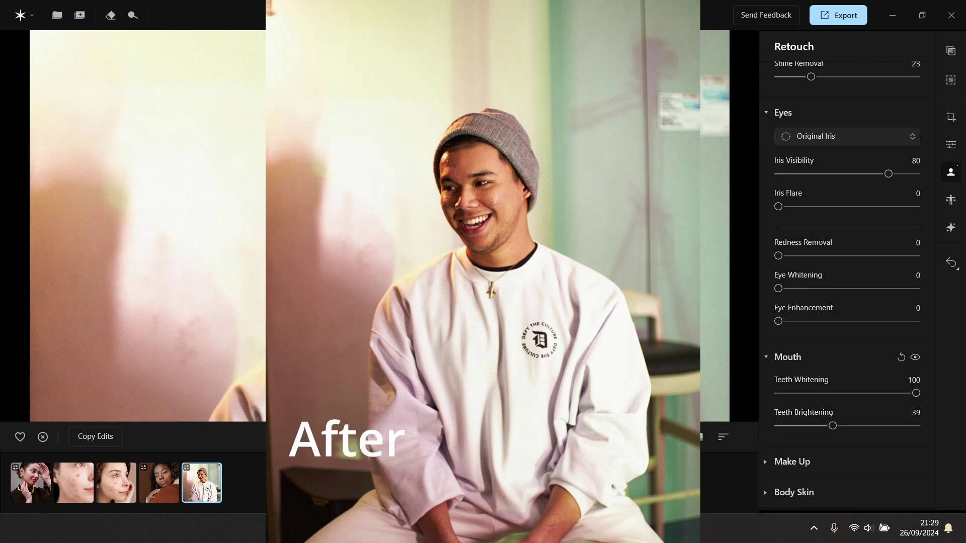